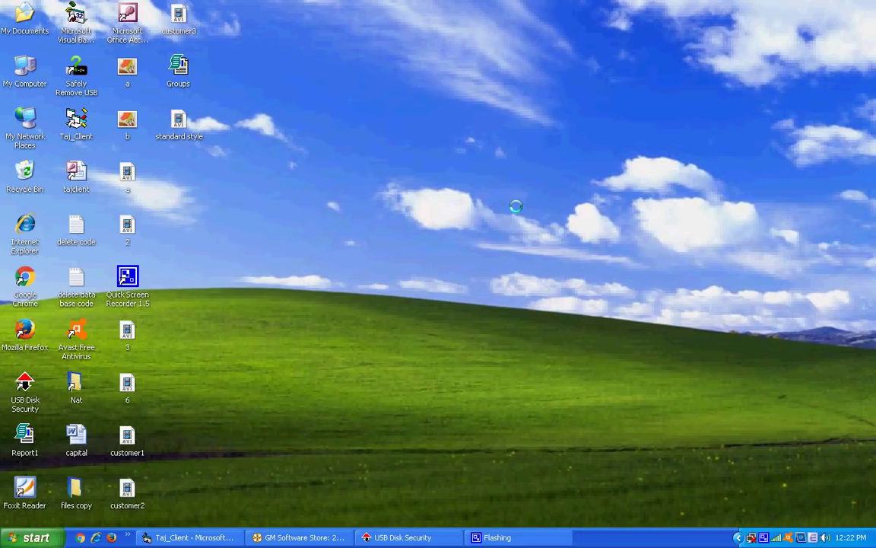
# Launch Seagate Crystal Reports from the Start menu's Programs list
pyautogui.click(32, 533)
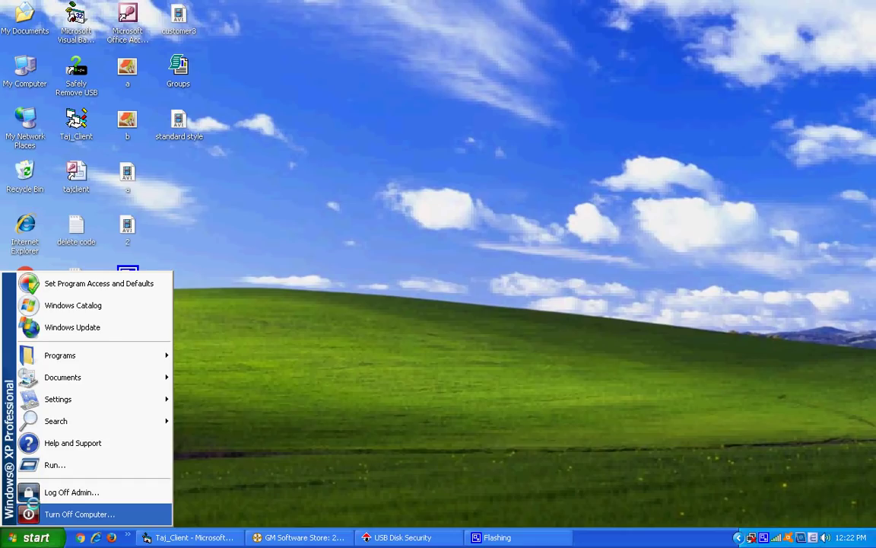
pyautogui.moveTo(157, 355)
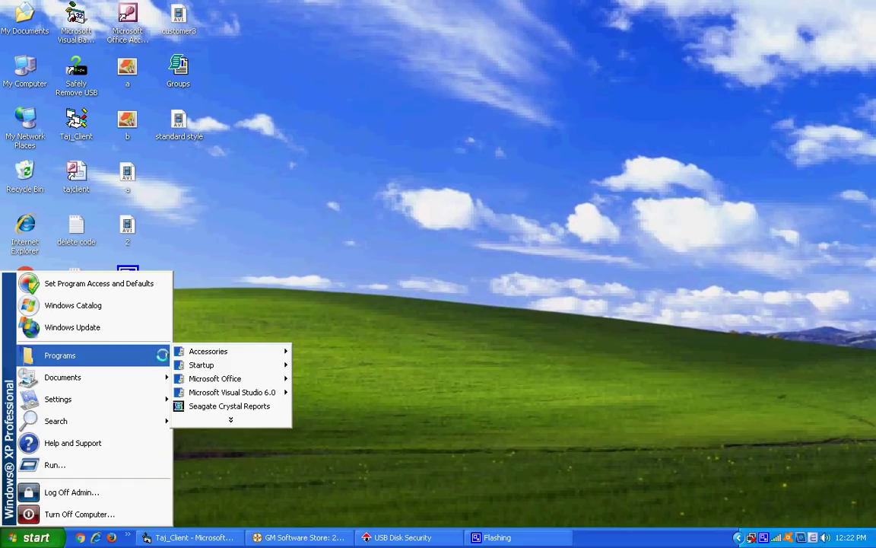
pyautogui.moveTo(282, 365)
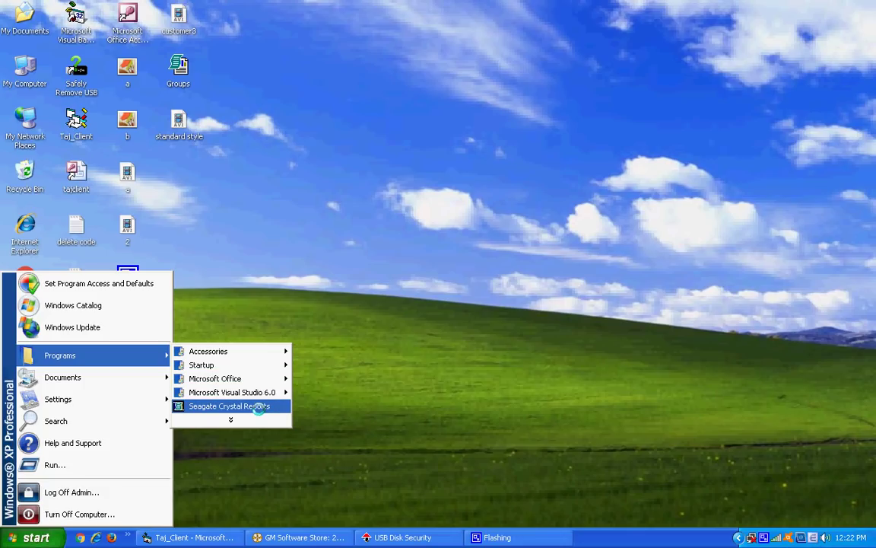
pyautogui.click(255, 405)
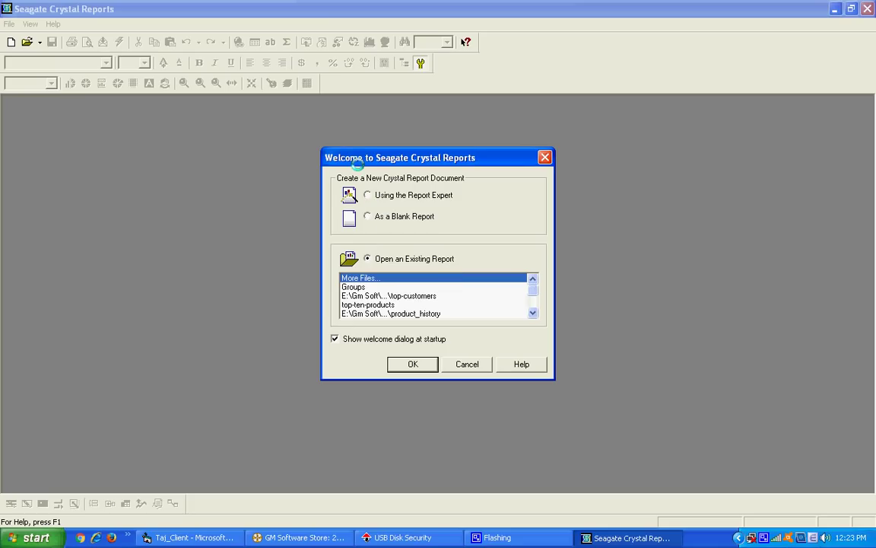
# Choose 'Using the Report Expert' in the Welcome dialog and confirm to reach the Report Gallery
pyautogui.click(410, 195)
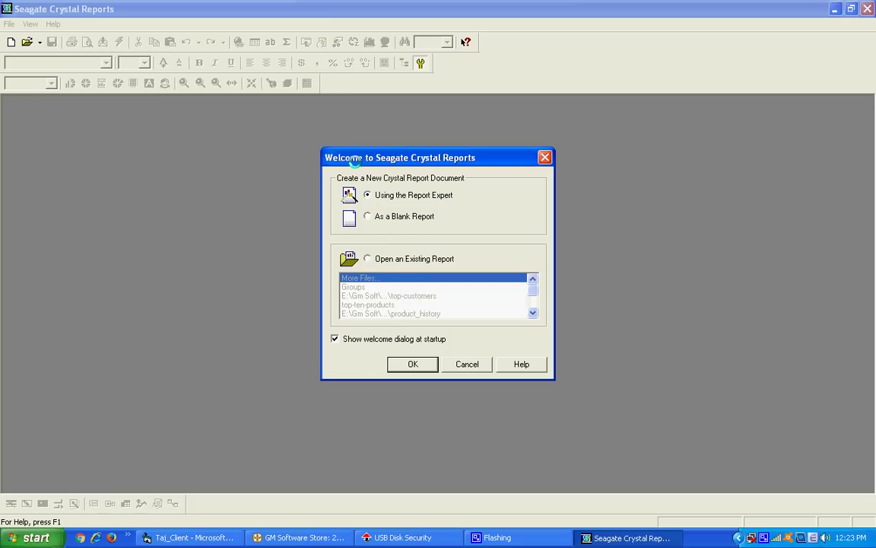
pyautogui.click(34, 538)
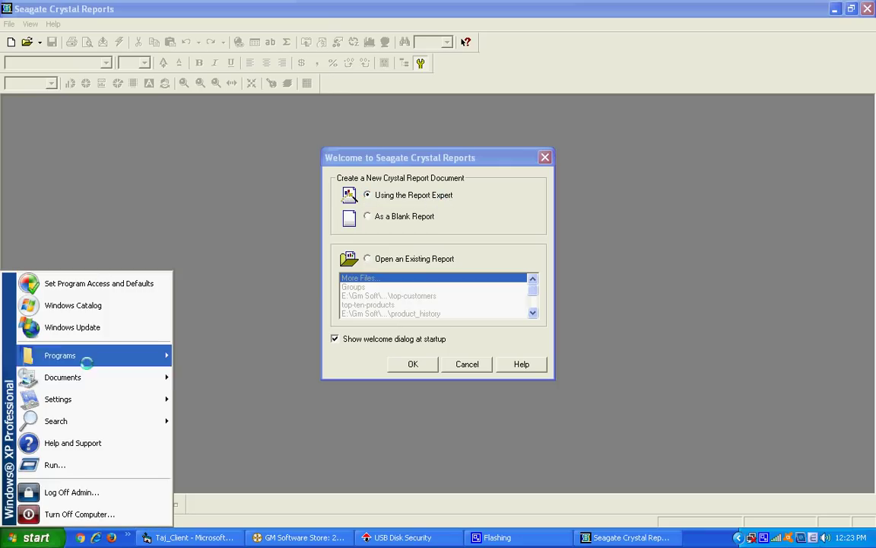
pyautogui.moveTo(99, 356)
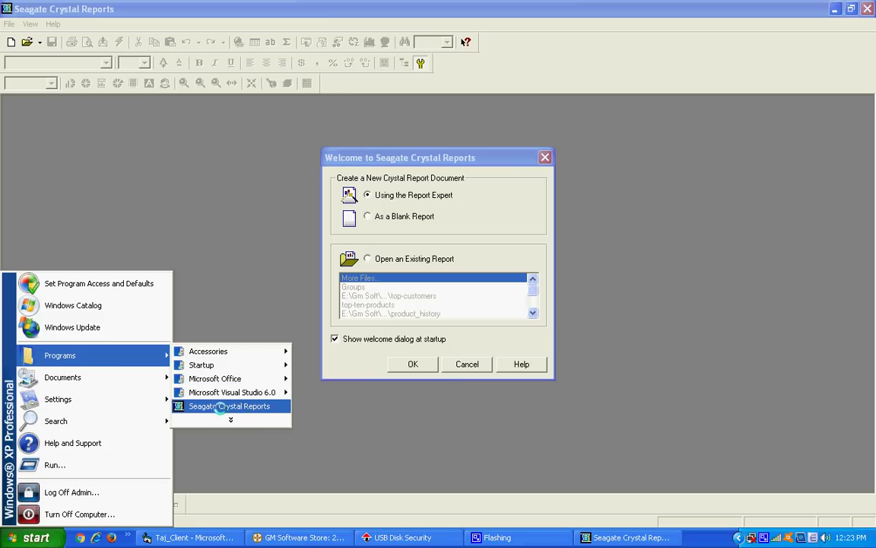
pyautogui.click(439, 157)
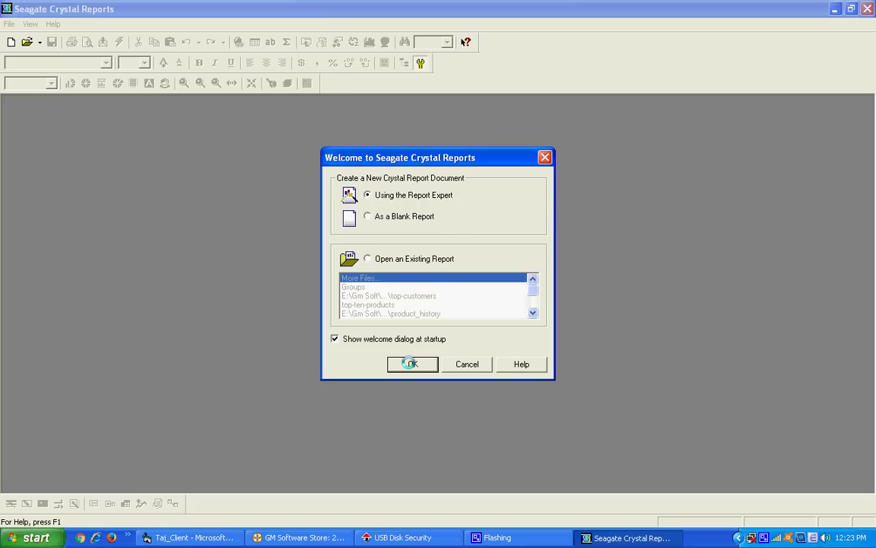
pyautogui.click(410, 363)
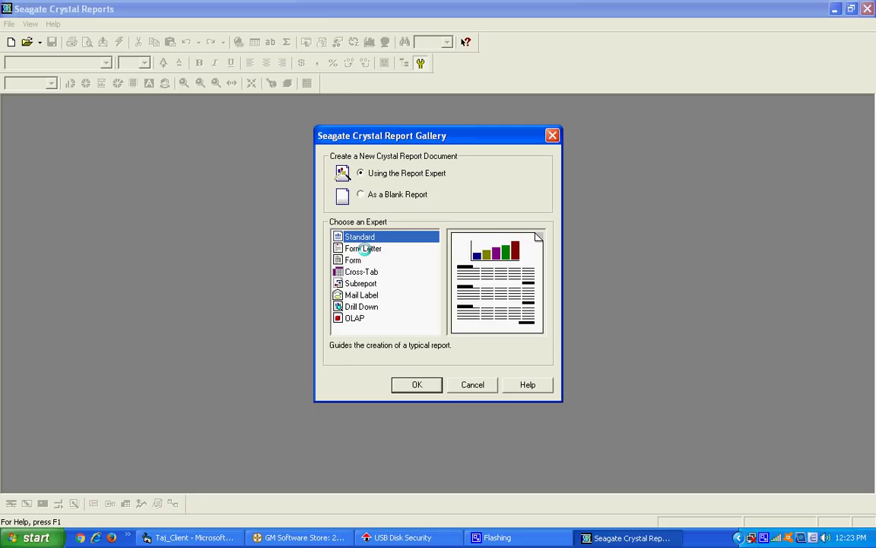
# Select the Form Letter report type in the Report Gallery and confirm it
pyautogui.click(367, 249)
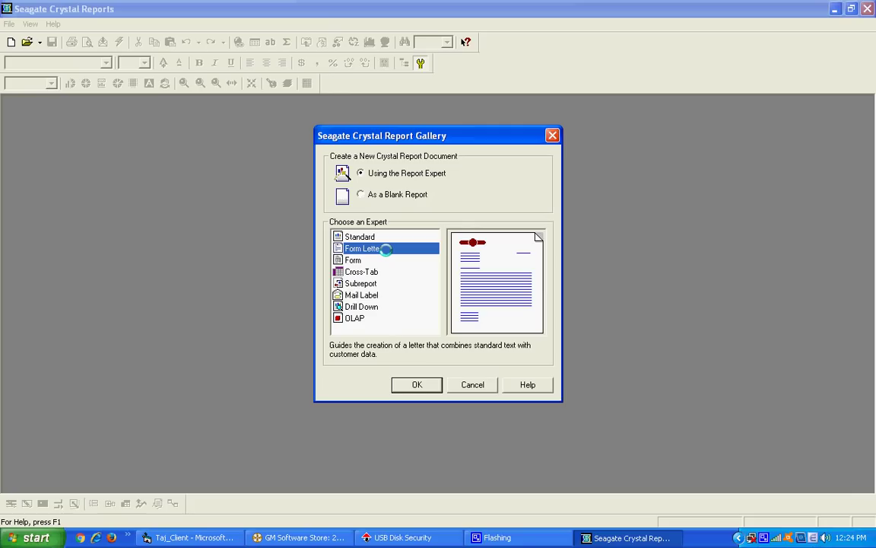
pyautogui.click(403, 384)
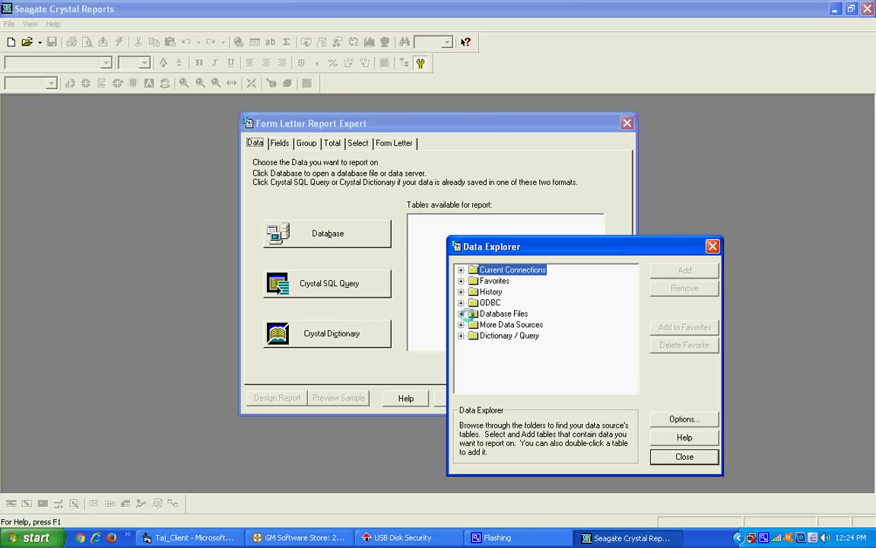
# Open the database E:\Gm Soft\Taj\Taj_Client_1\tajclient.mdb through Find Database File
pyautogui.moveTo(477, 246); pyautogui.dragTo(398, 183)
pyautogui.click(440, 251)
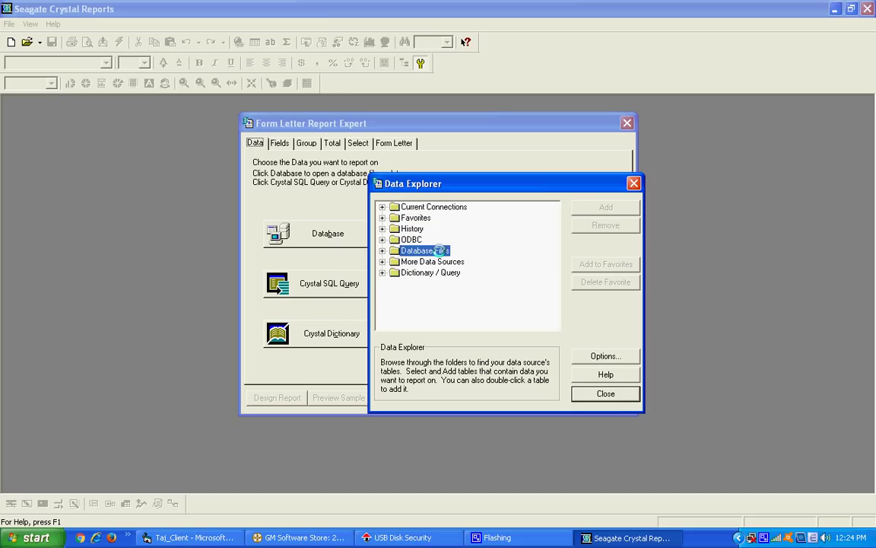
pyautogui.click(383, 251)
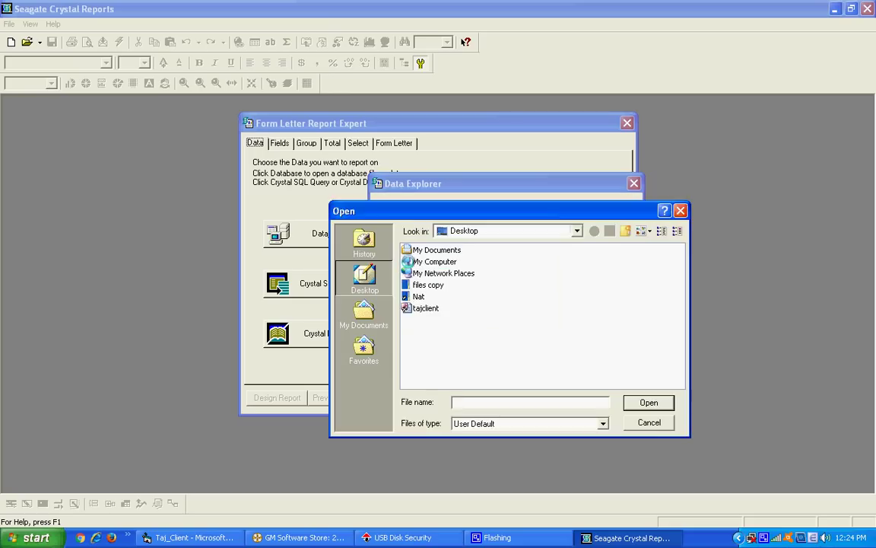
pyautogui.click(483, 229)
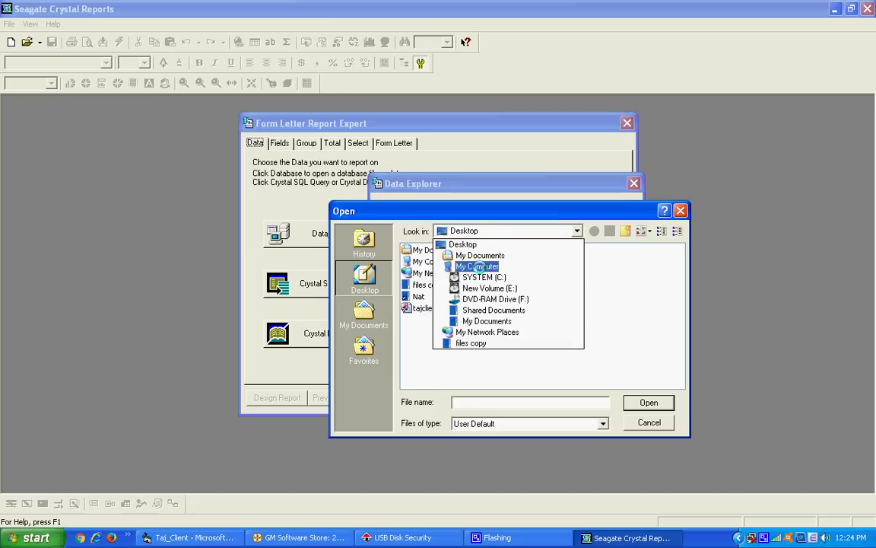
pyautogui.click(487, 288)
pyautogui.doubleClick(425, 285)
pyautogui.doubleClick(417, 251)
pyautogui.doubleClick(415, 251)
pyautogui.doubleClick(430, 262)
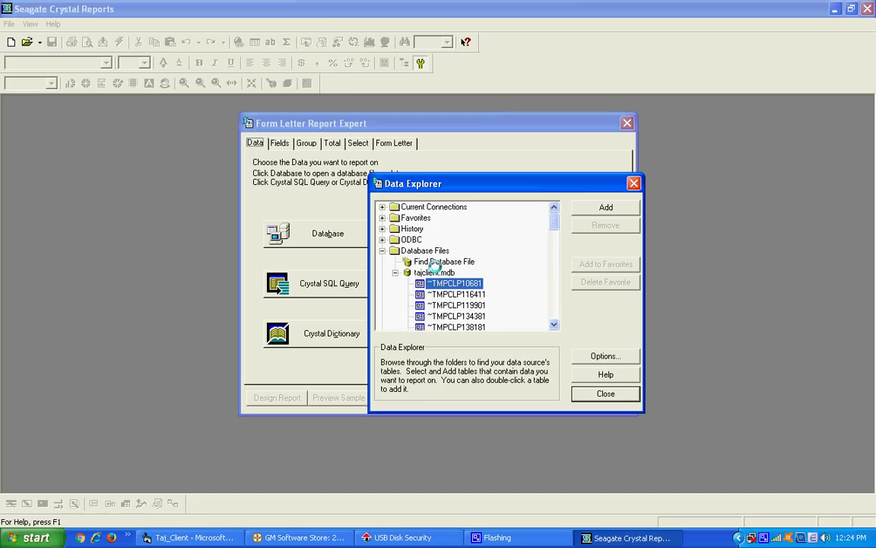
# Add the Unit table to the report and close Data Explorer
pyautogui.moveTo(553, 221); pyautogui.dragTo(554, 279)
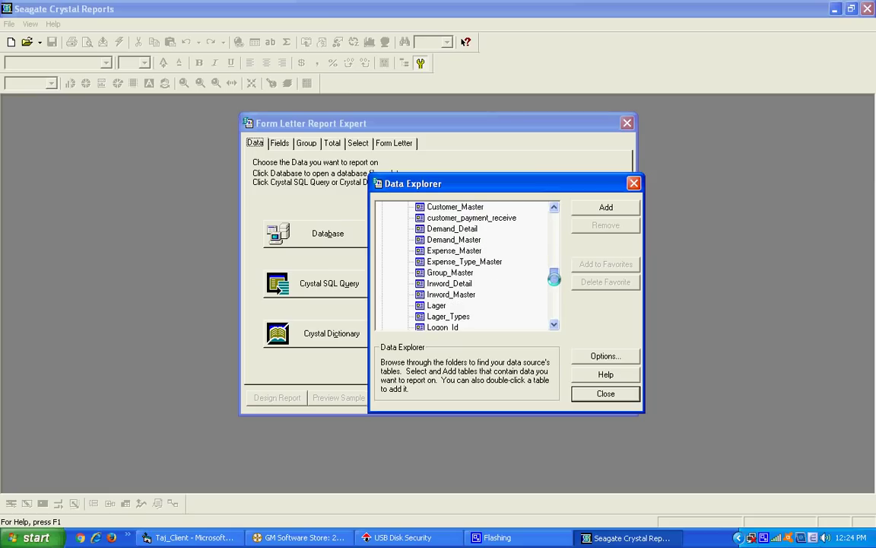
pyautogui.moveTo(553, 279); pyautogui.dragTo(554, 294)
pyautogui.click(470, 294)
pyautogui.press('Down')
pyautogui.press('Down')
pyautogui.press('Down')
pyautogui.press('Down')
pyautogui.press('Down')
pyautogui.press('Down')
pyautogui.press('Down')
pyautogui.press('Down')
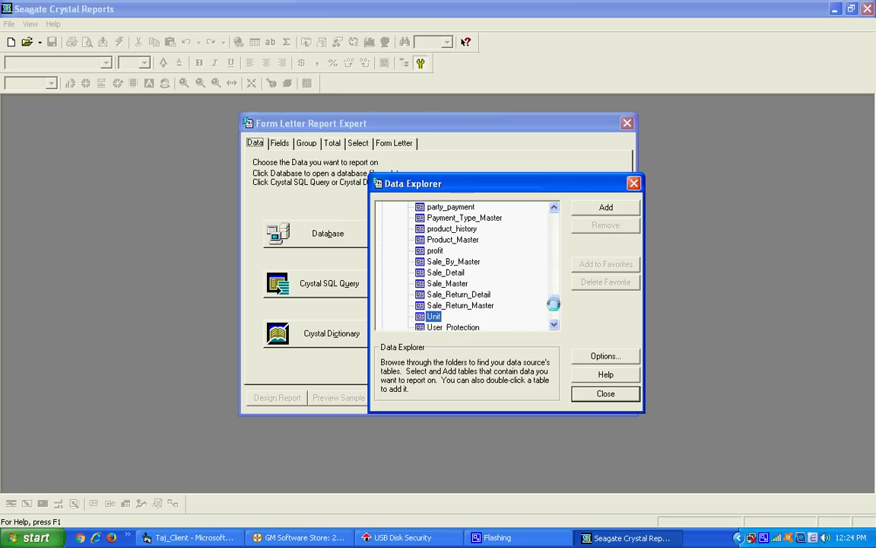
pyautogui.moveTo(553, 302); pyautogui.dragTo(461, 305)
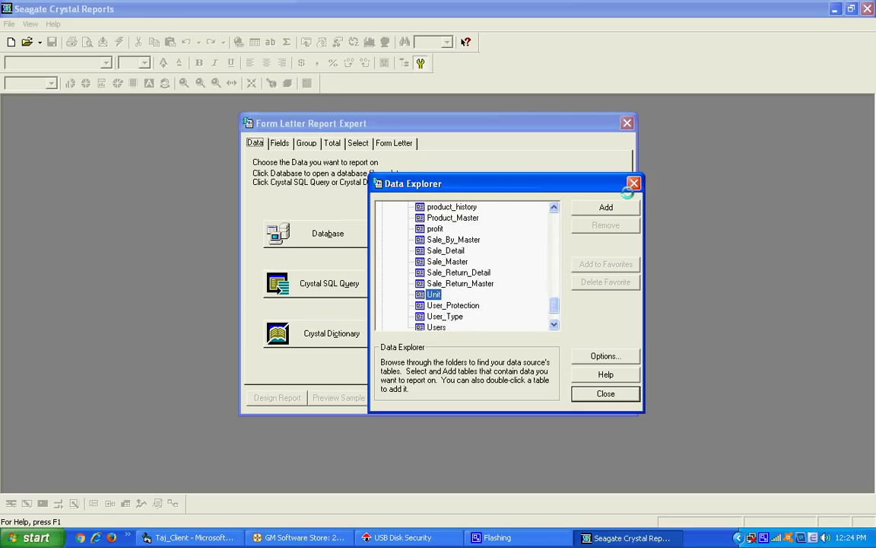
pyautogui.click(606, 206)
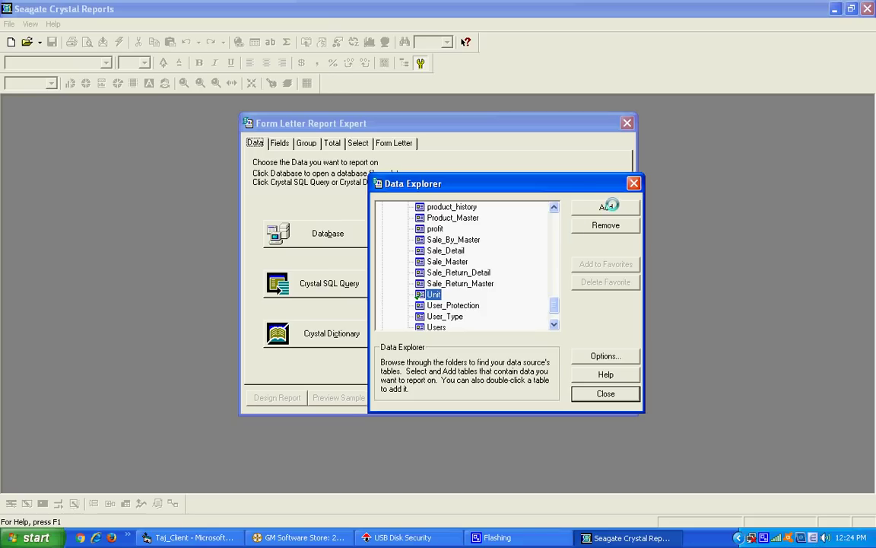
pyautogui.click(592, 392)
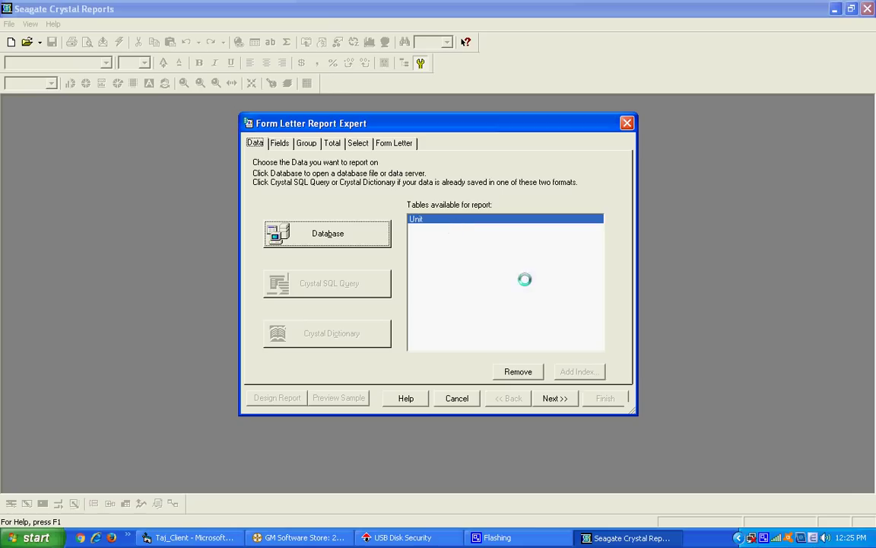
# Advance from the Data tab to the Fields tab with Next >>
pyautogui.click(551, 398)
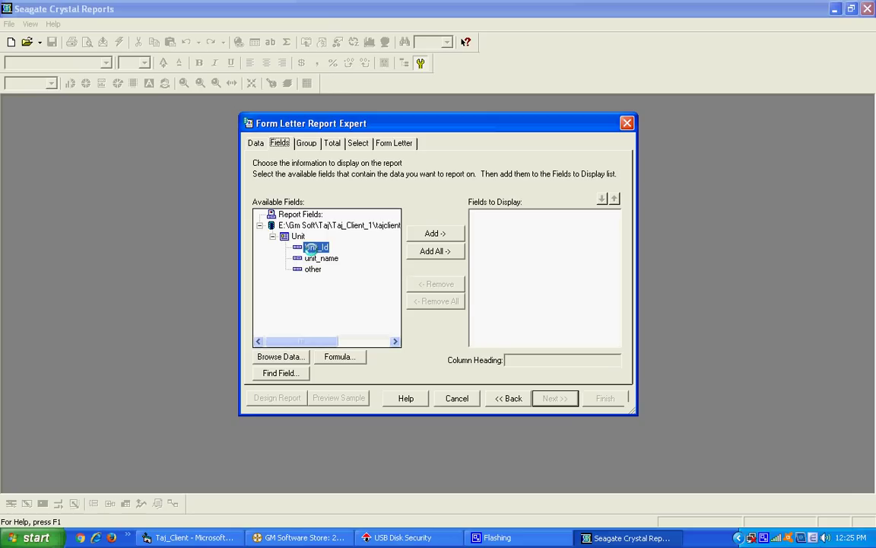
# Add the Unit_Id, unit_name and other fields to the displayed fields
pyautogui.click(431, 233)
pyautogui.click(430, 233)
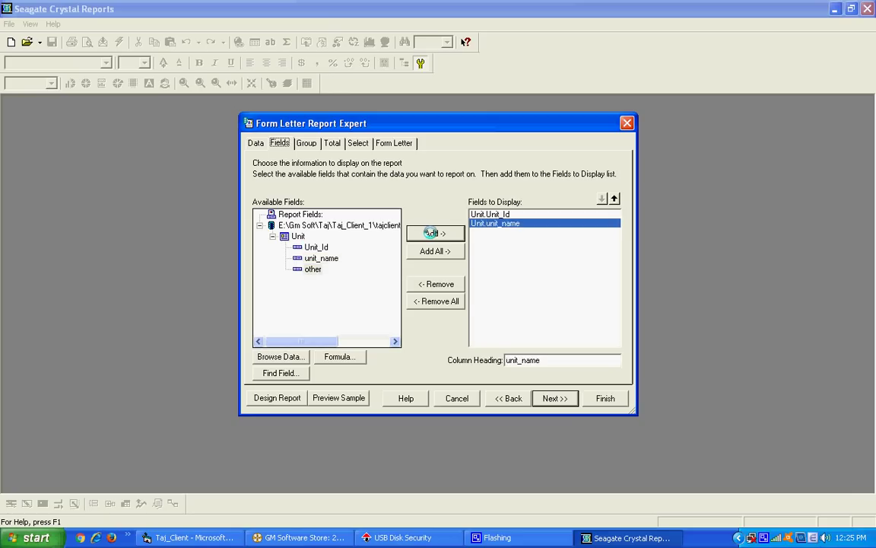
pyautogui.click(433, 231)
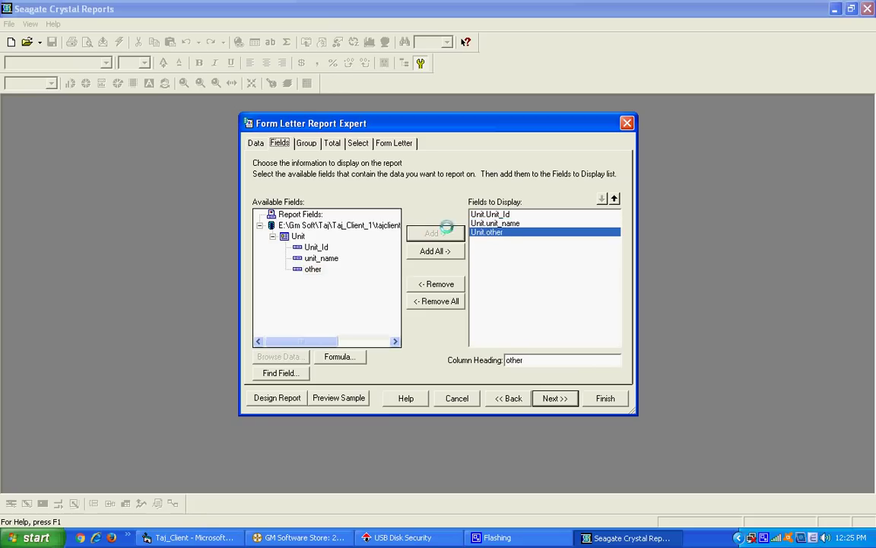
# Rename the column headings to Unit Id, Unit Name and Description
pyautogui.click(489, 215)
pyautogui.moveTo(535, 361); pyautogui.dragTo(489, 359)
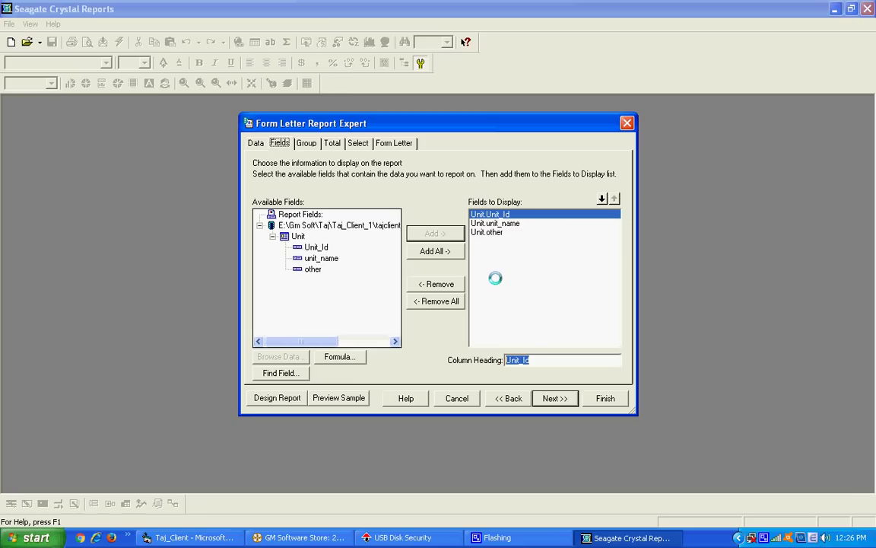
pyautogui.click(545, 360)
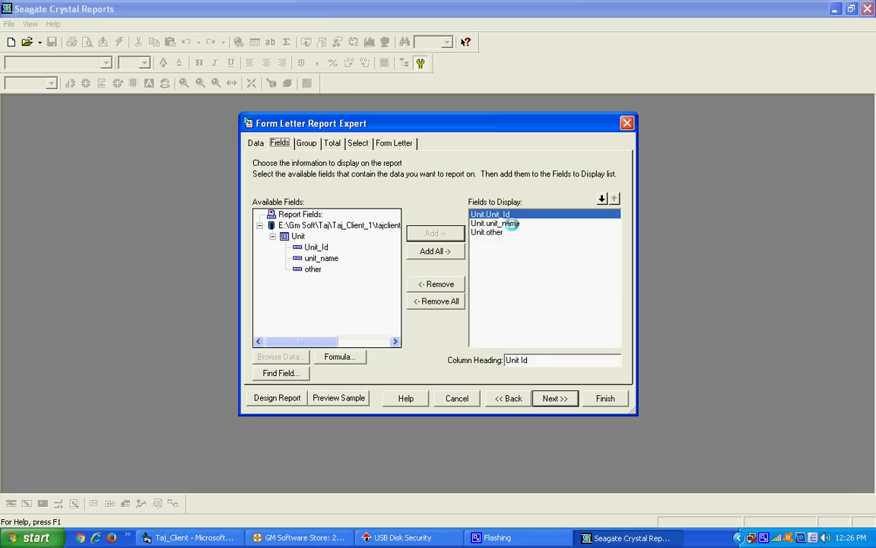
pyautogui.click(511, 223)
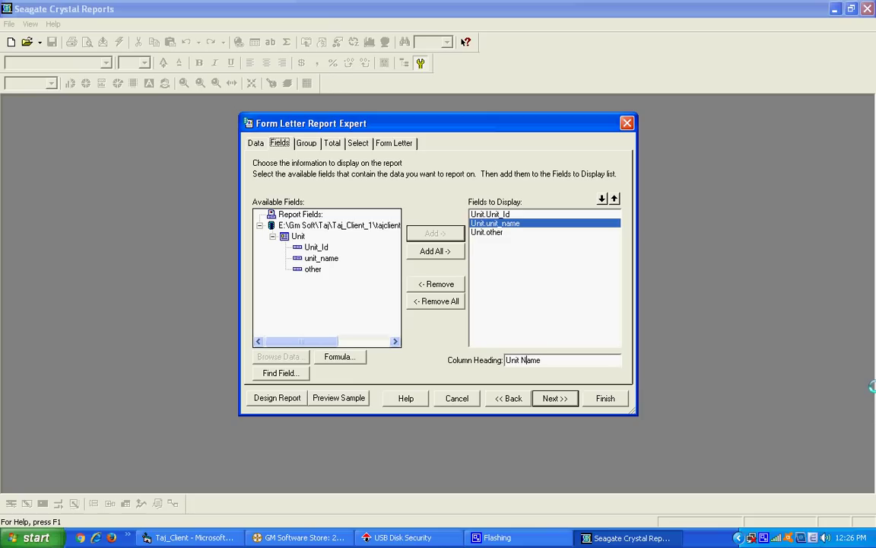
pyautogui.click(473, 232)
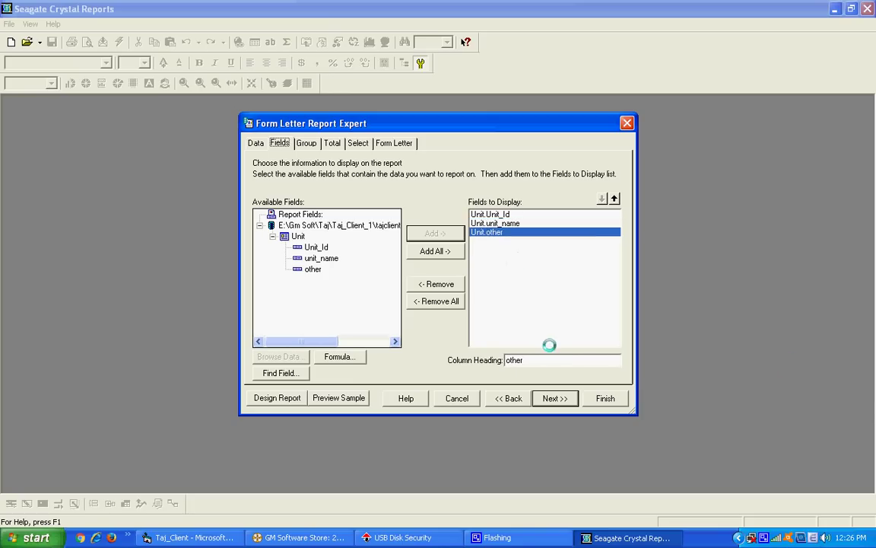
pyautogui.moveTo(552, 362); pyautogui.dragTo(494, 359)
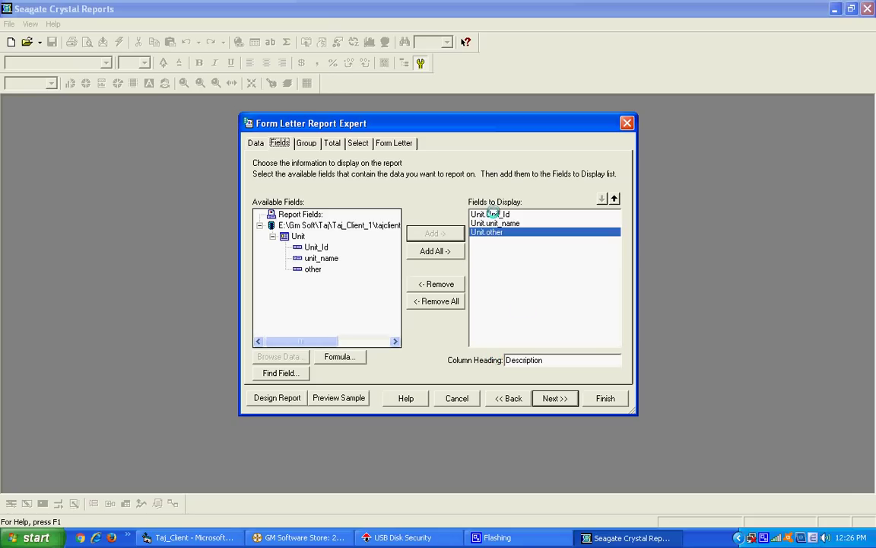
pyautogui.click(493, 216)
pyautogui.click(494, 224)
pyautogui.click(491, 232)
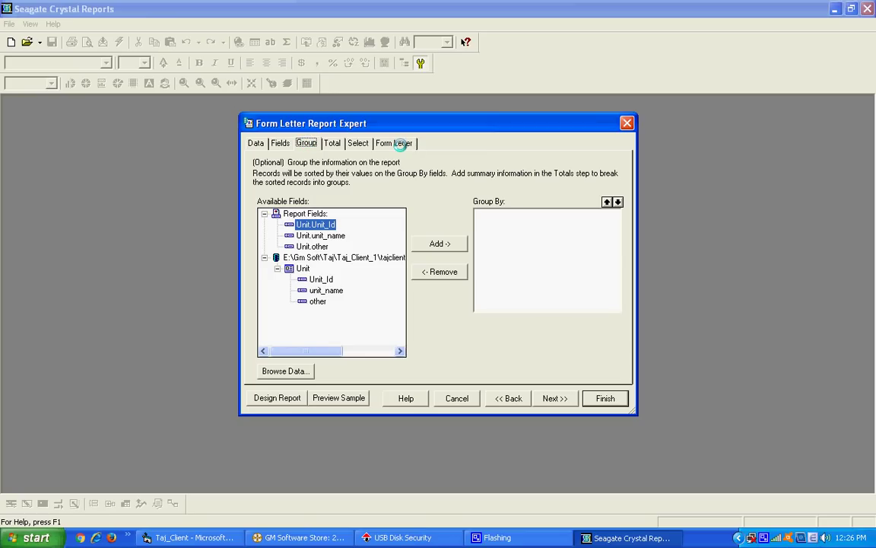
# Finish the Form Letter wizard to generate Report1 listing all seven Unit records
pyautogui.click(398, 144)
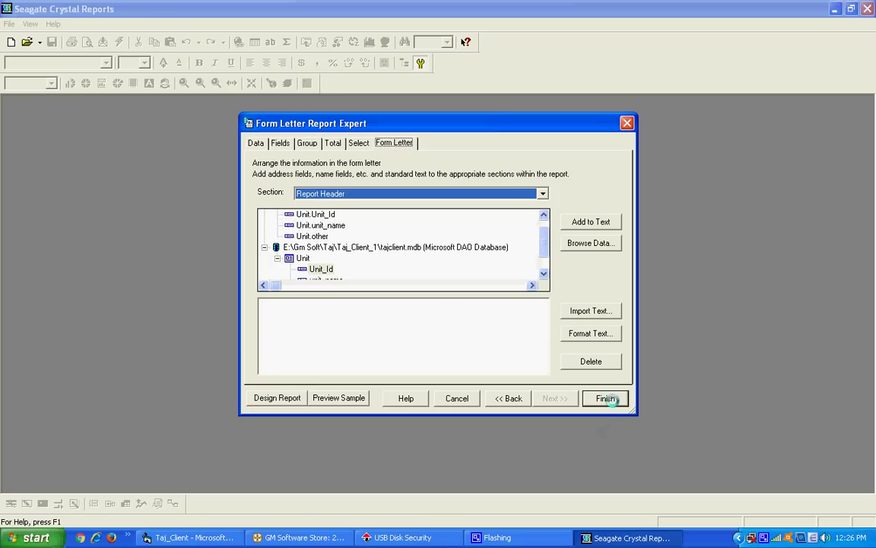
pyautogui.click(307, 143)
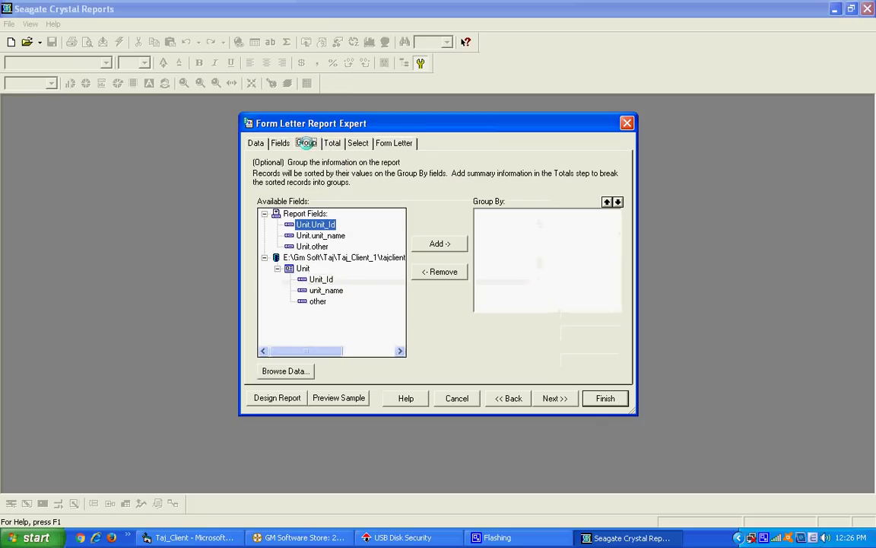
pyautogui.click(601, 398)
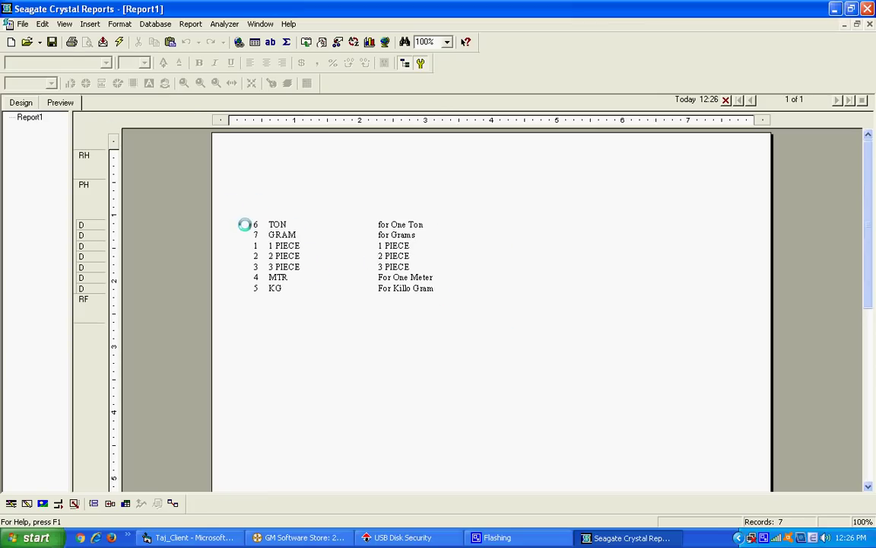
# Select the Unit_Id field in the details and open Record Sort Order
pyautogui.click(252, 225)
pyautogui.click(322, 318)
pyautogui.click(234, 223)
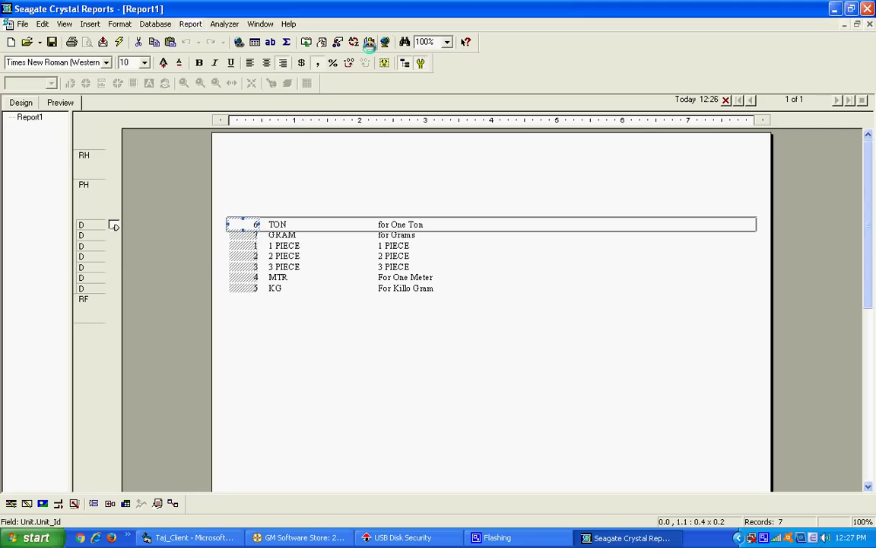
pyautogui.click(351, 42)
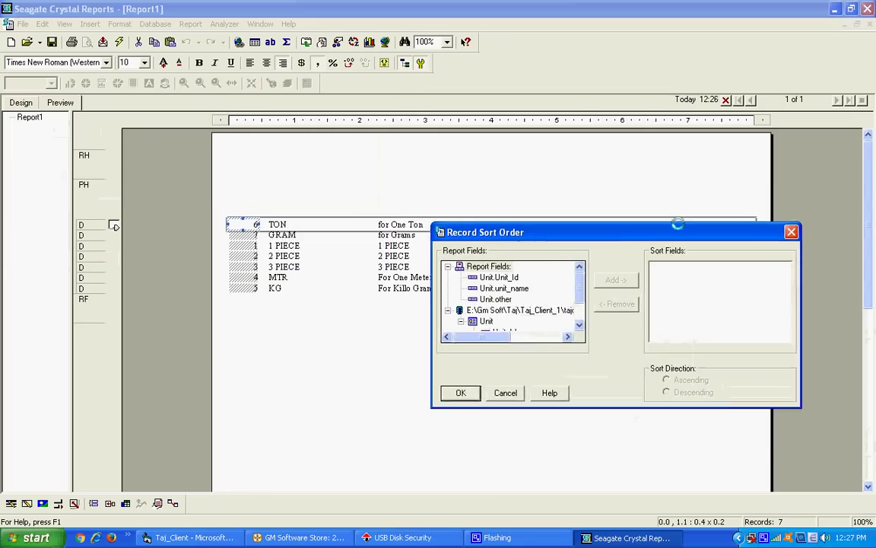
# Add Unit.Unit_Id as an ascending sort field and apply it
pyautogui.click(422, 227)
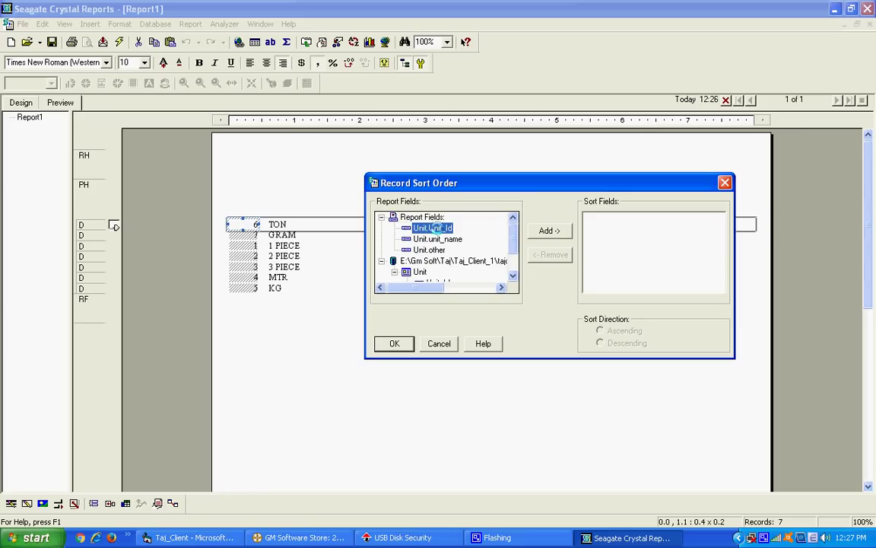
pyautogui.click(537, 230)
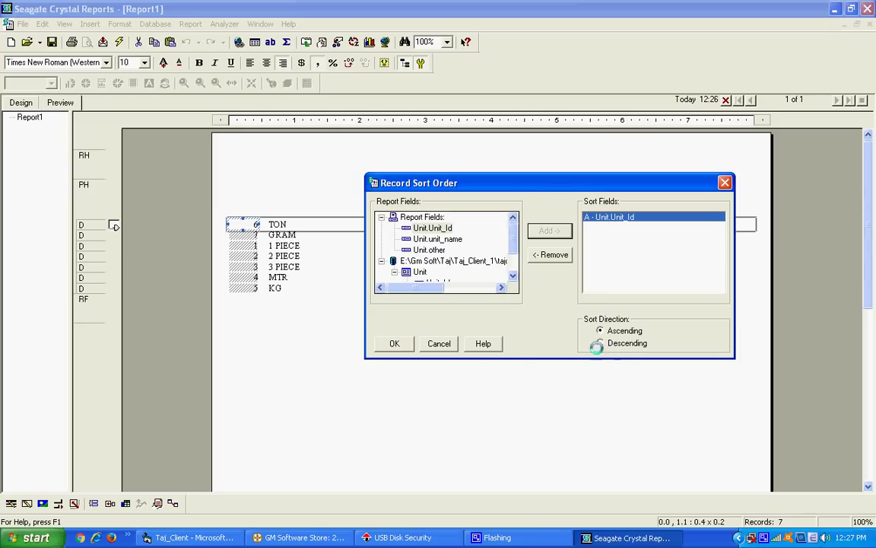
pyautogui.click(390, 342)
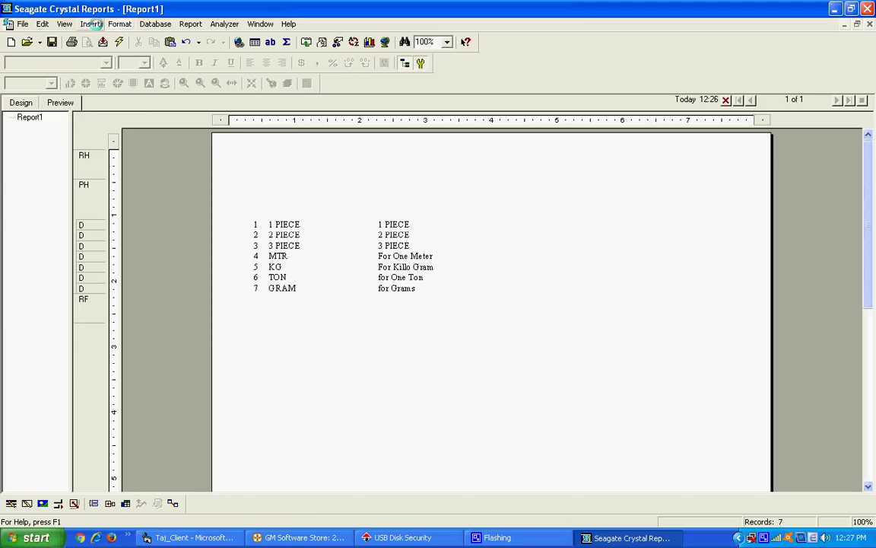
# Insert a text object in the report header reading 'Super Style Garmants'
pyautogui.click(90, 23)
pyautogui.click(112, 53)
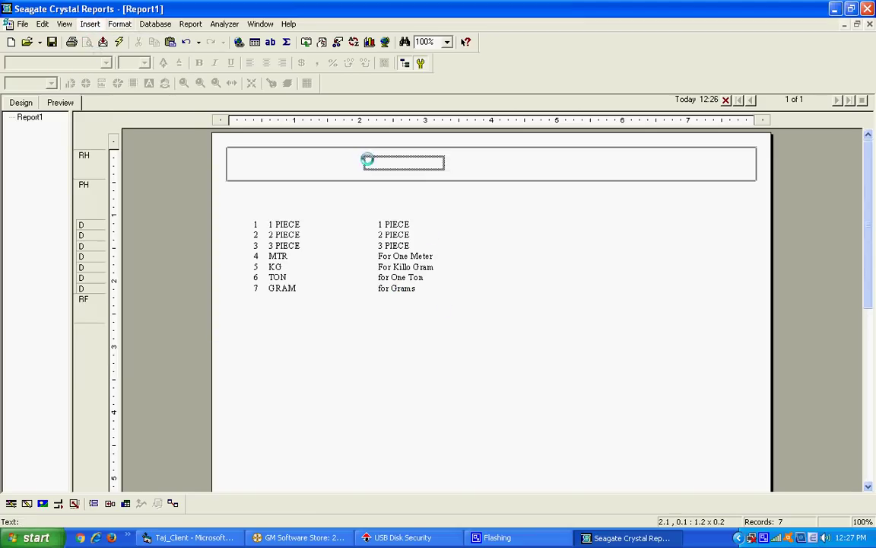
pyautogui.click(426, 160)
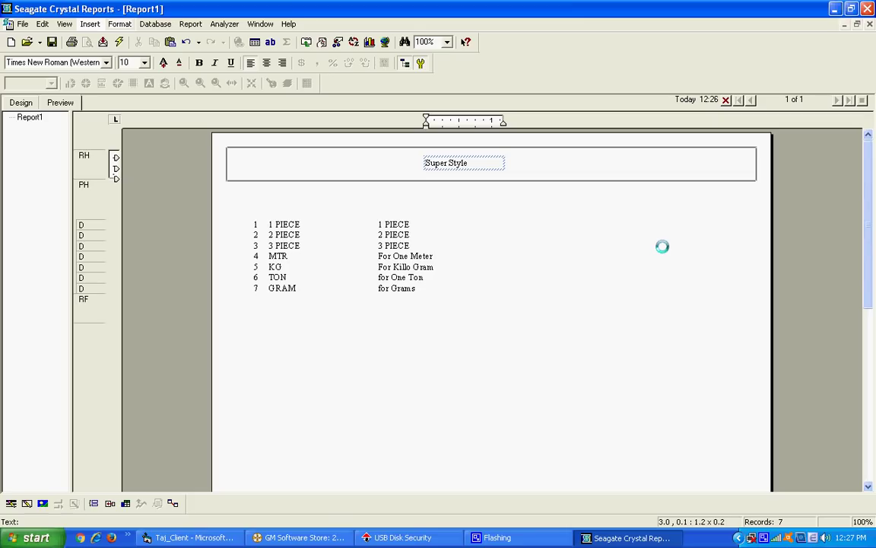
pyautogui.write('Super Style Garman ts')
pyautogui.hotkey('shift', 'End')
pyautogui.press('Escape')
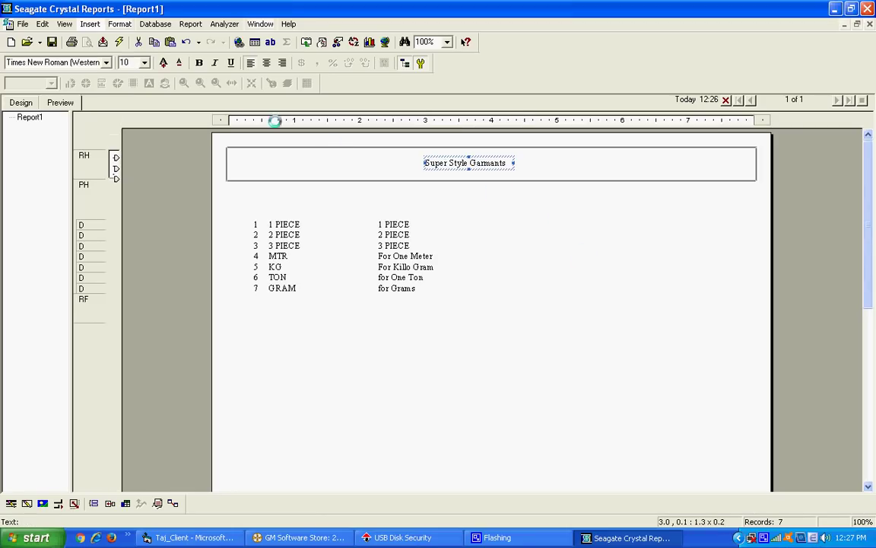
# Enlarge the title to 18 pt, widen its box, and make it centred and bold
pyautogui.click(163, 63)
pyautogui.click(163, 62)
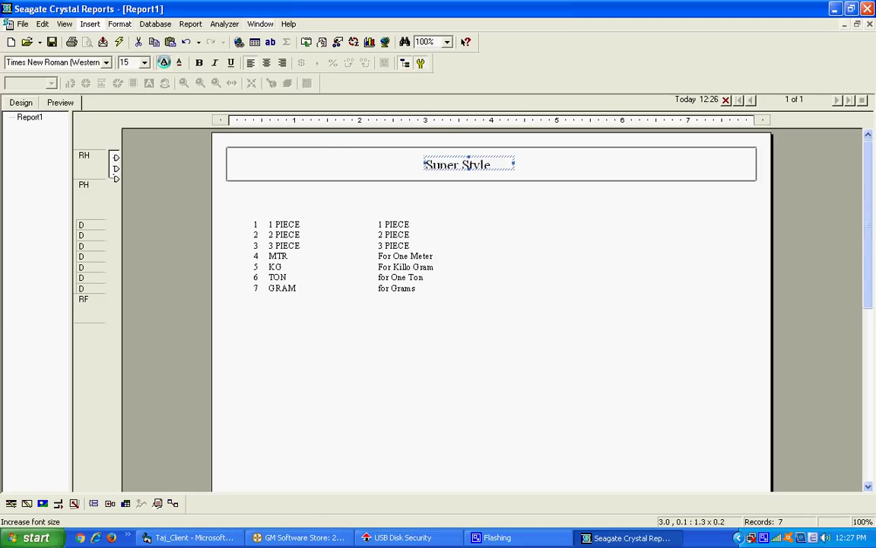
pyautogui.moveTo(513, 164); pyautogui.dragTo(619, 163)
pyautogui.moveTo(421, 163); pyautogui.dragTo(387, 162)
pyautogui.moveTo(503, 169); pyautogui.dragTo(503, 189)
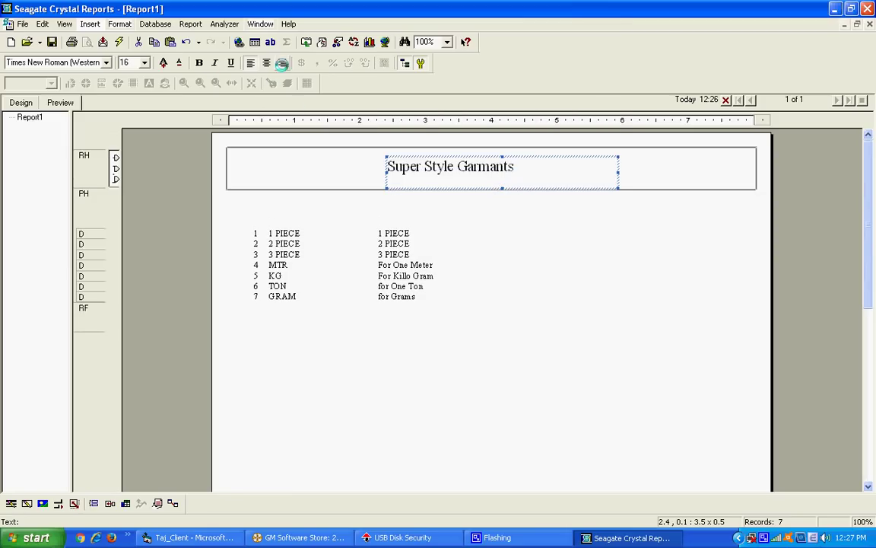
pyautogui.click(266, 62)
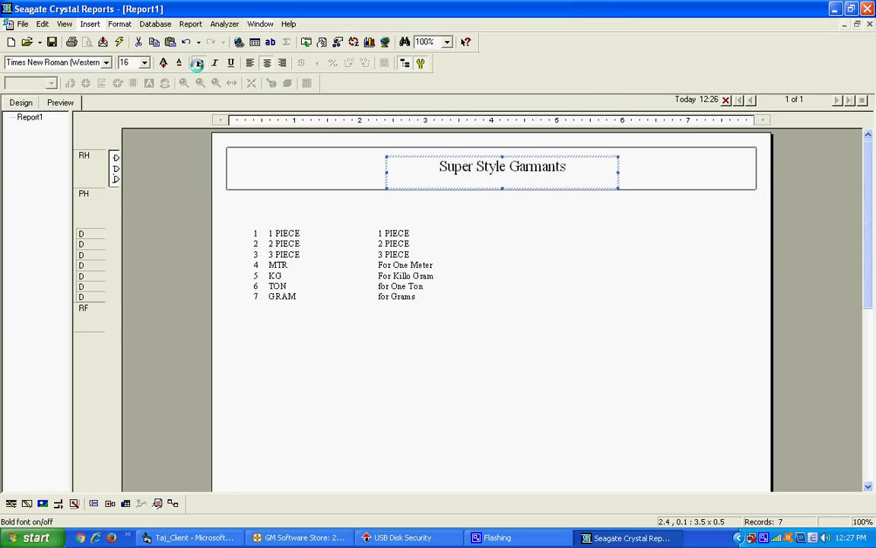
pyautogui.click(197, 63)
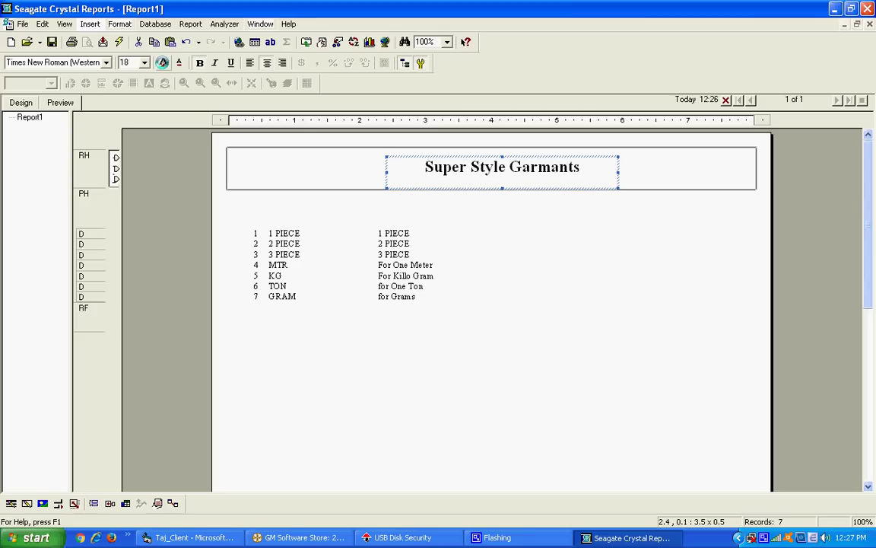
pyautogui.click(336, 404)
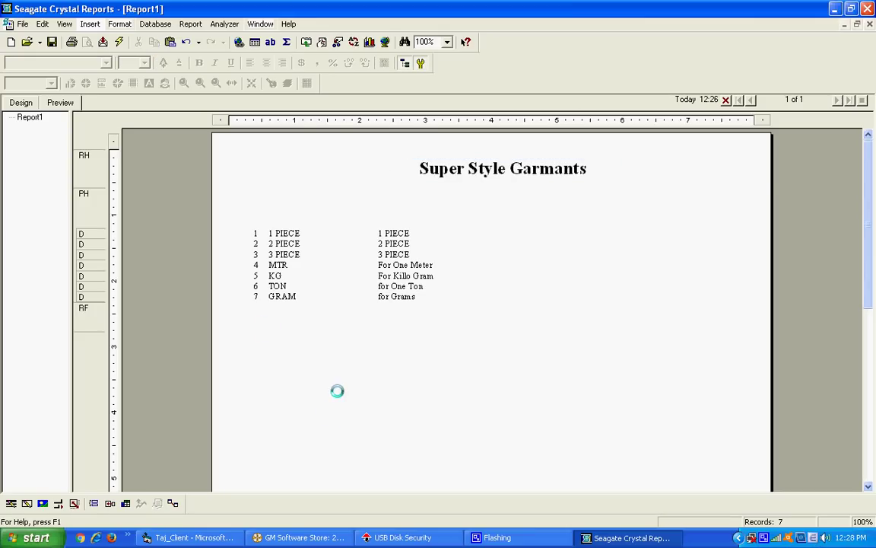
# Drag the Description, Unit Name and Unit ID detail fields rightward to space the columns across the page
pyautogui.click(395, 276)
pyautogui.moveTo(394, 256); pyautogui.dragTo(593, 255)
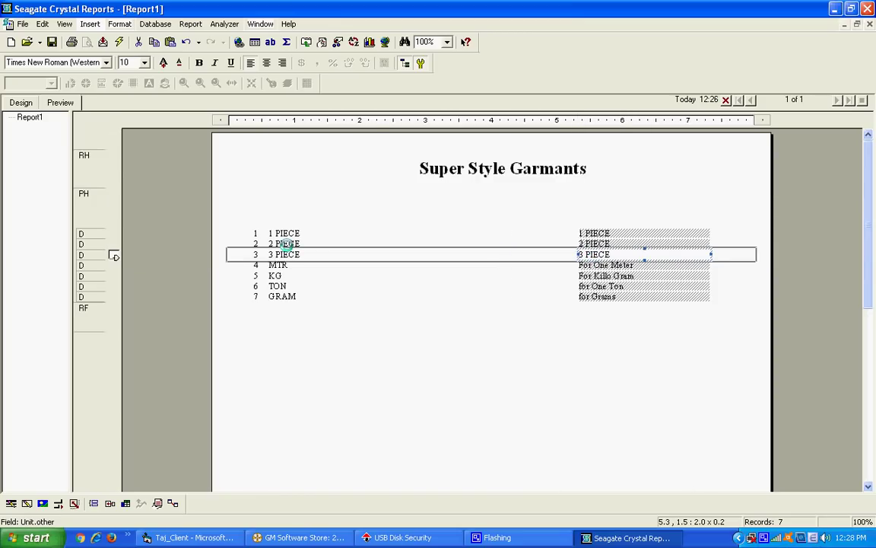
pyautogui.moveTo(288, 252)
pyautogui.mouseDown()
pyautogui.moveTo(466, 253)
pyautogui.moveTo(424, 253)
pyautogui.mouseUp()
pyautogui.moveTo(259, 256); pyautogui.dragTo(350, 254)
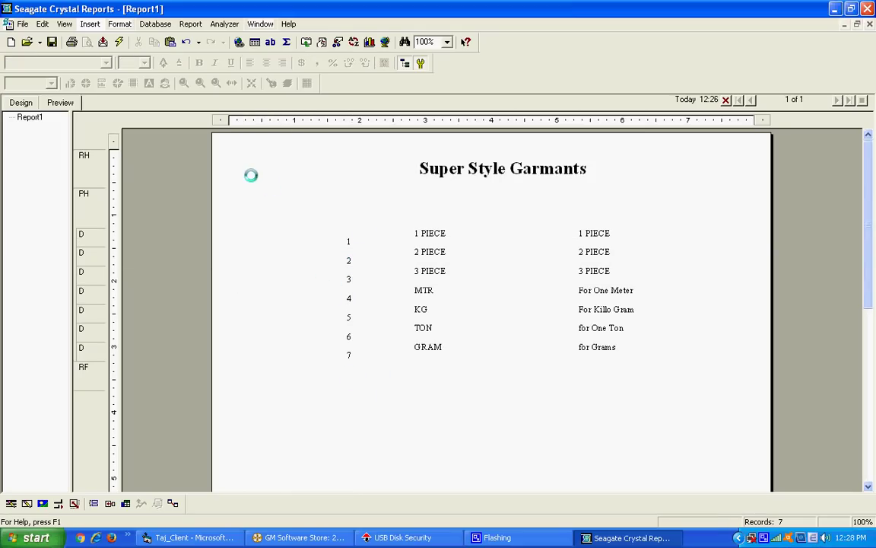
# Add 'Unit Id' and 'Unit Name' text-object headings in the Page Header above the first two columns
pyautogui.click(90, 23)
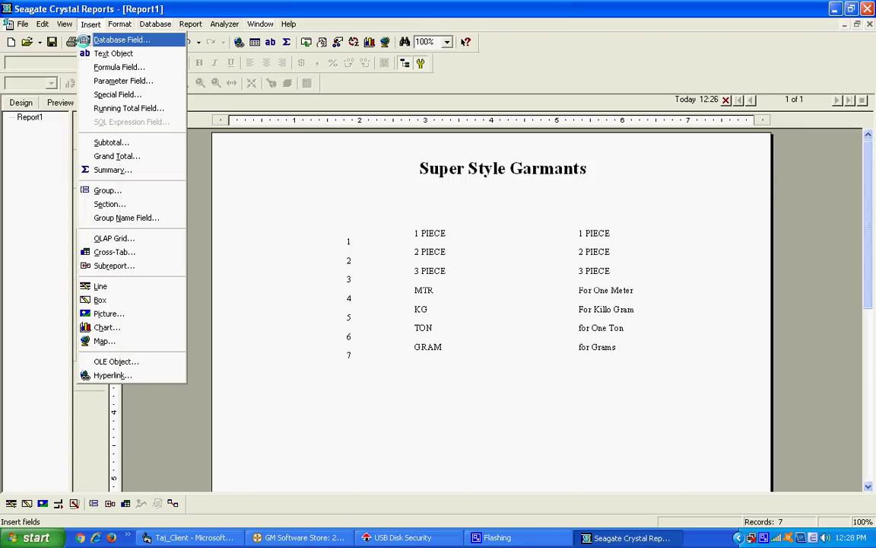
pyautogui.click(112, 53)
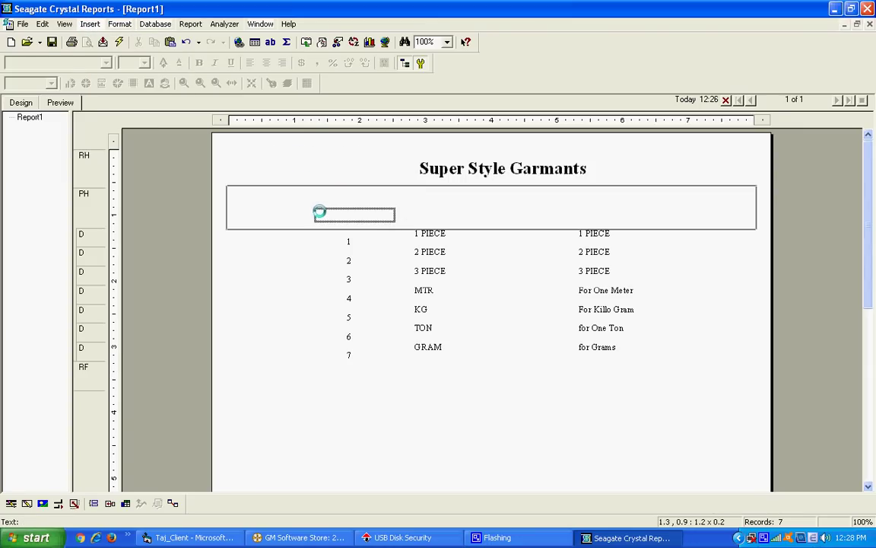
pyautogui.click(316, 210)
pyautogui.write('Unit Id')
pyautogui.click(421, 373)
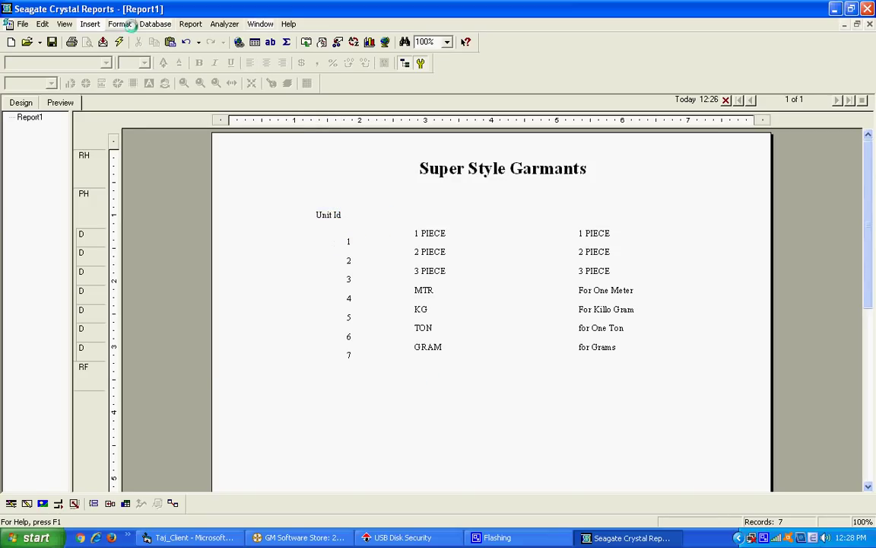
pyautogui.click(90, 24)
pyautogui.click(114, 54)
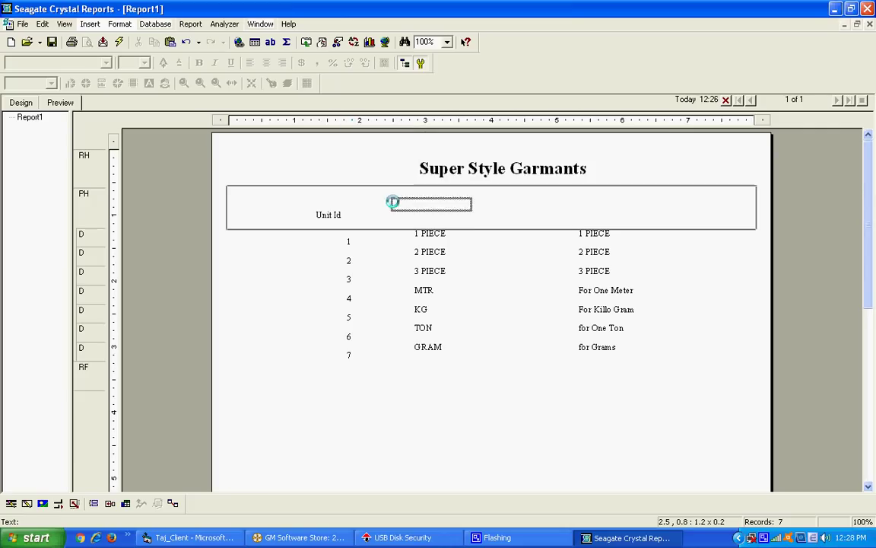
pyautogui.click(402, 211)
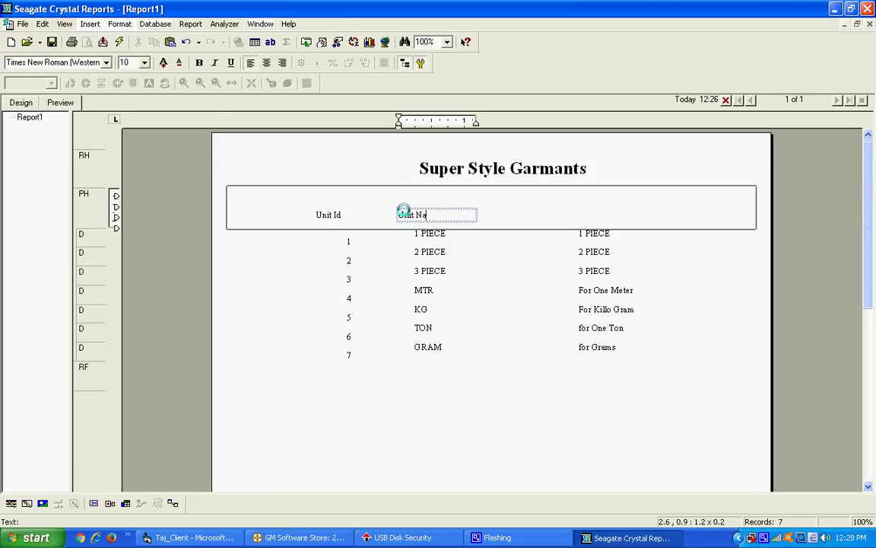
pyautogui.write('Unit Name')
pyautogui.click(215, 218)
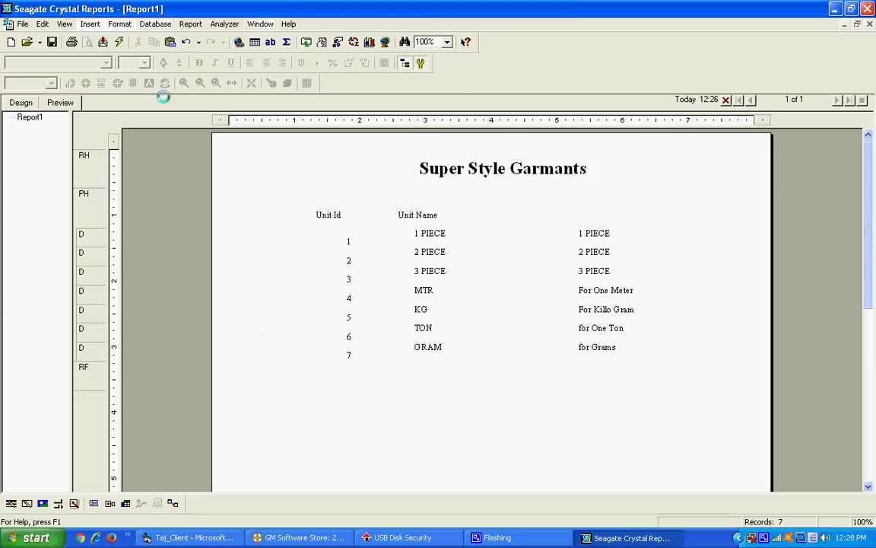
# Add a 'Description' heading above the third column, then bring up Save As with Ctrl+S
pyautogui.click(90, 23)
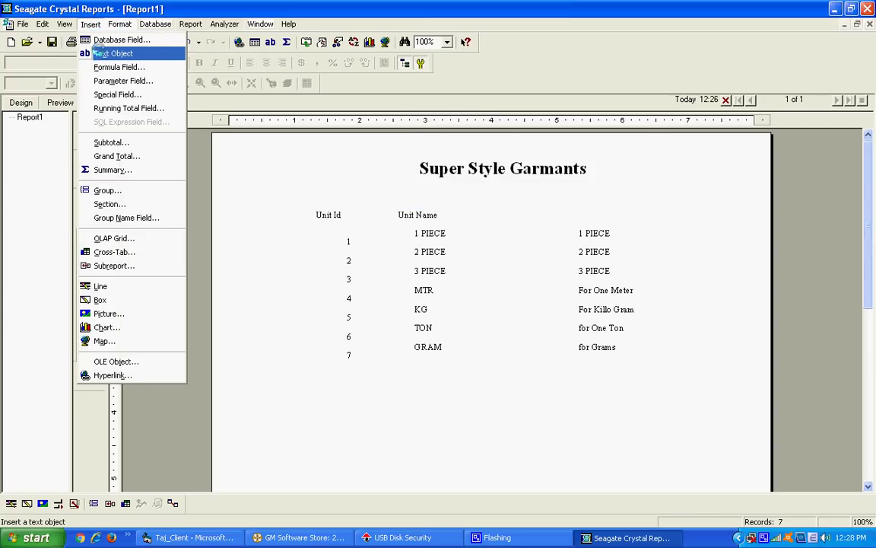
pyautogui.click(90, 52)
pyautogui.click(563, 207)
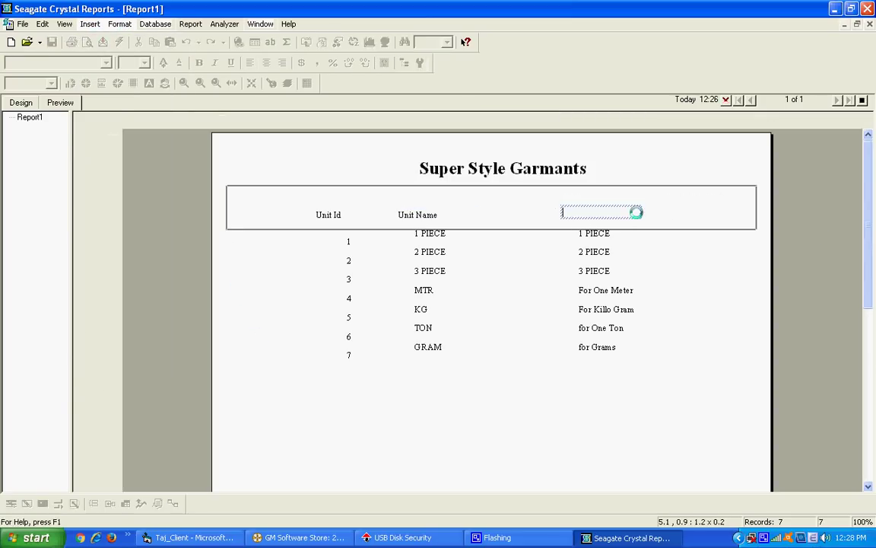
pyautogui.click(823, 234)
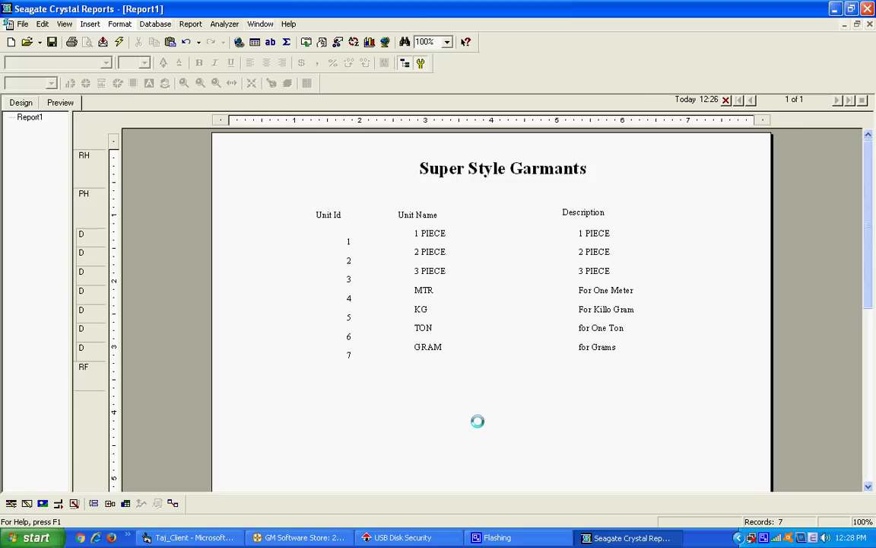
pyautogui.hotkey('ctrl', 's')
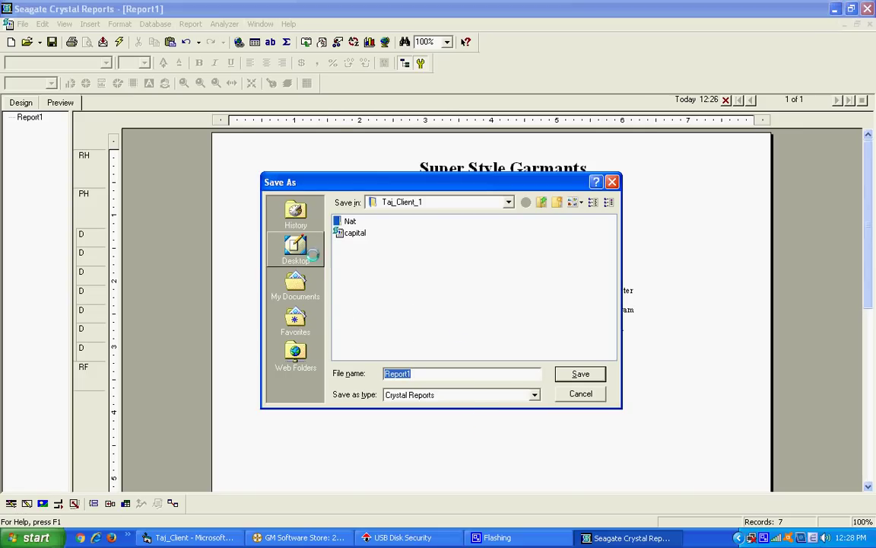
# Save the report in the Desktop folder with the file name 'letter form reports'
pyautogui.click(296, 245)
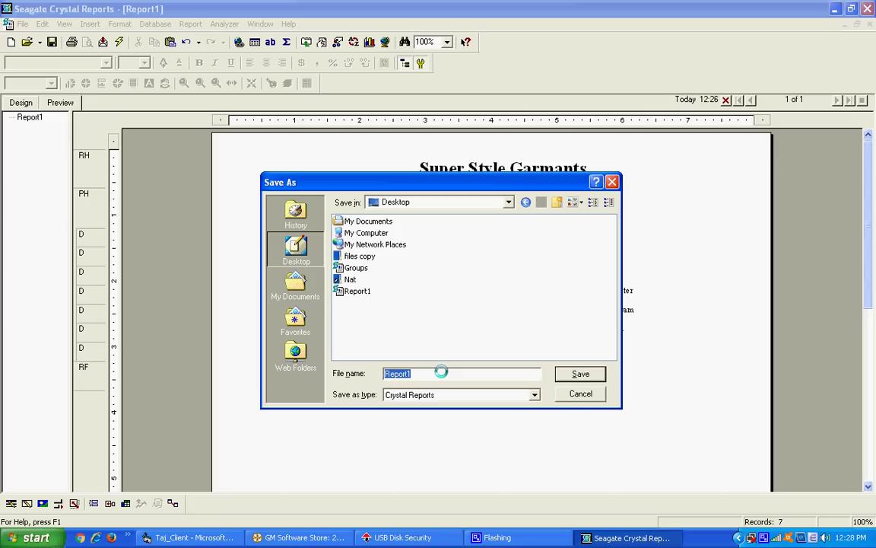
pyautogui.write('le')
pyautogui.write('tter form reports')
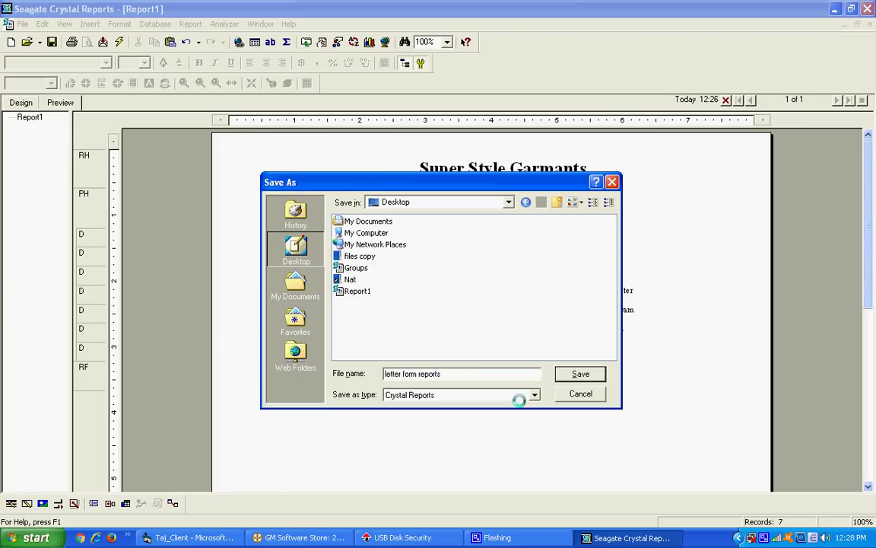
pyautogui.click(580, 374)
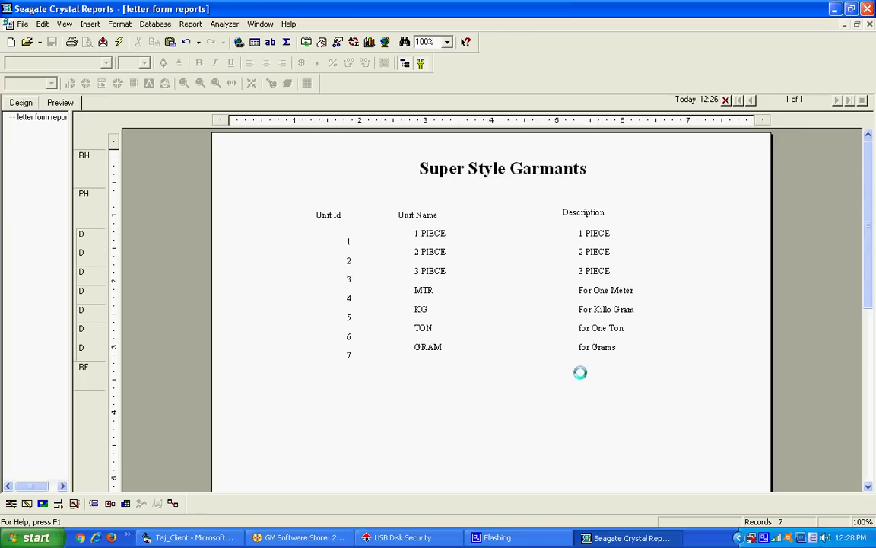
# Launch a blank Notepad from Start > Programs > Accessories
pyautogui.click(35, 537)
pyautogui.moveTo(123, 357)
pyautogui.moveTo(228, 351)
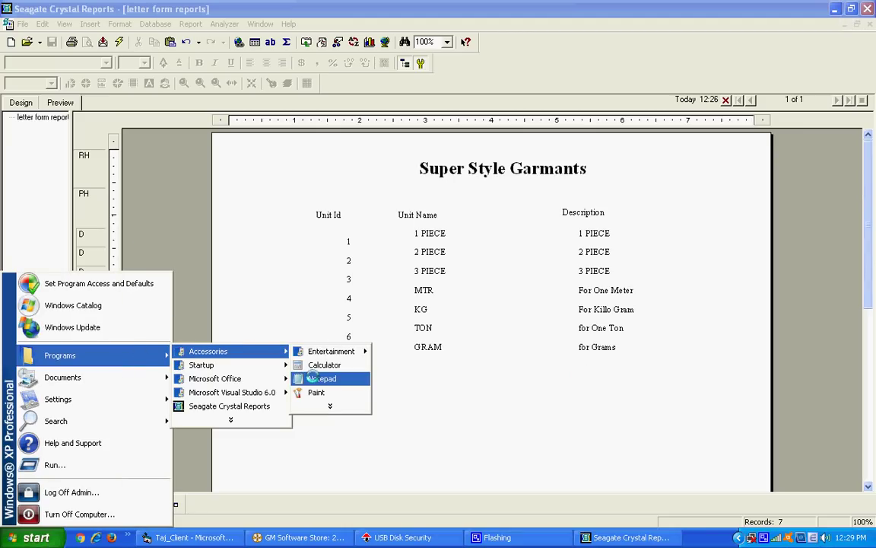
pyautogui.click(313, 379)
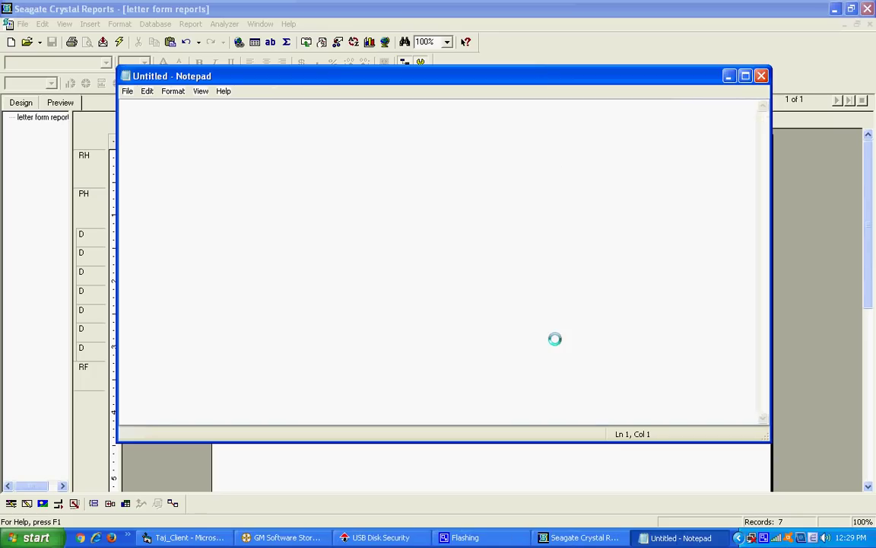
# Type 'Please subscribe', 'my channel and press' and 'the' on separate lines
pyautogui.write('Please seub')
pyautogui.press('BackSpace')
pyautogui.press('BackSpace')
pyautogui.press('BackSpace')
pyautogui.write('ub')
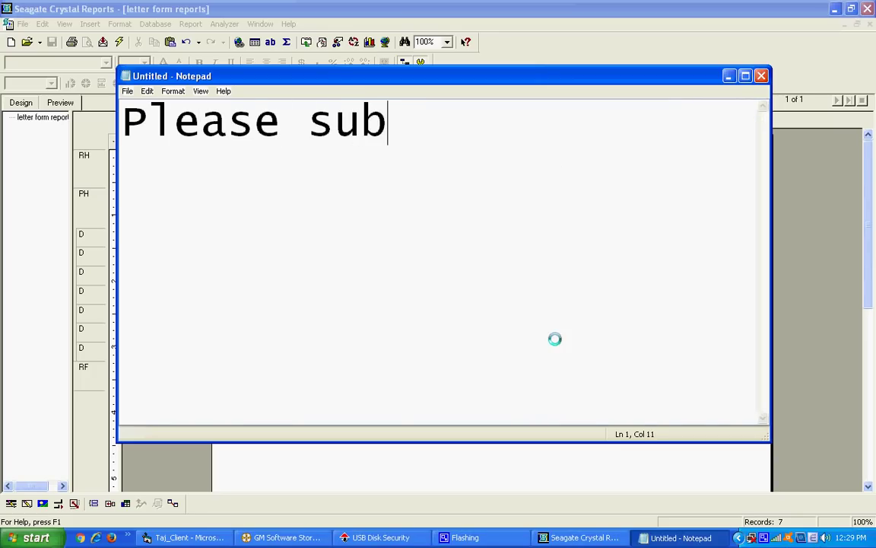
pyautogui.write('scrip')
pyautogui.press('BackSpace')
pyautogui.write('be')
pyautogui.press('Return')
pyautogui.write('my ca')
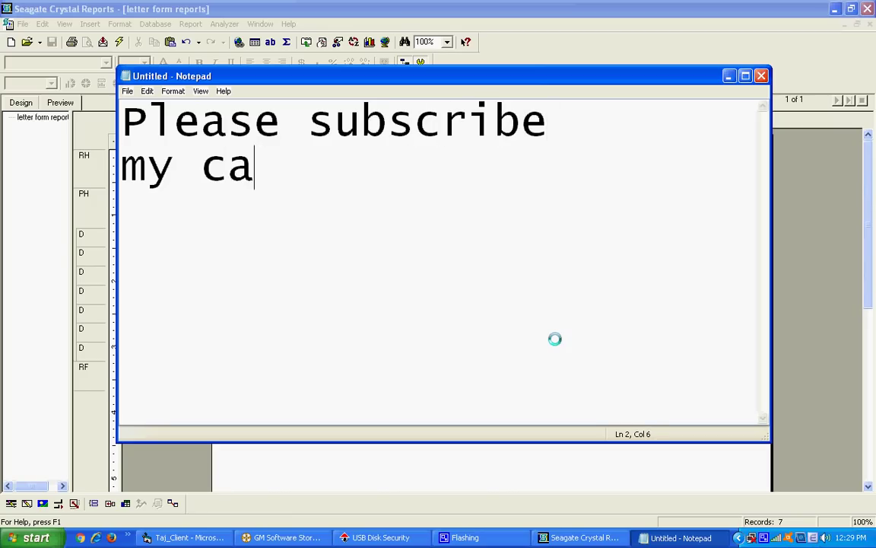
pyautogui.press('BackSpace')
pyautogui.write('hannn')
pyautogui.press('BackSpace')
pyautogui.write('el and ')
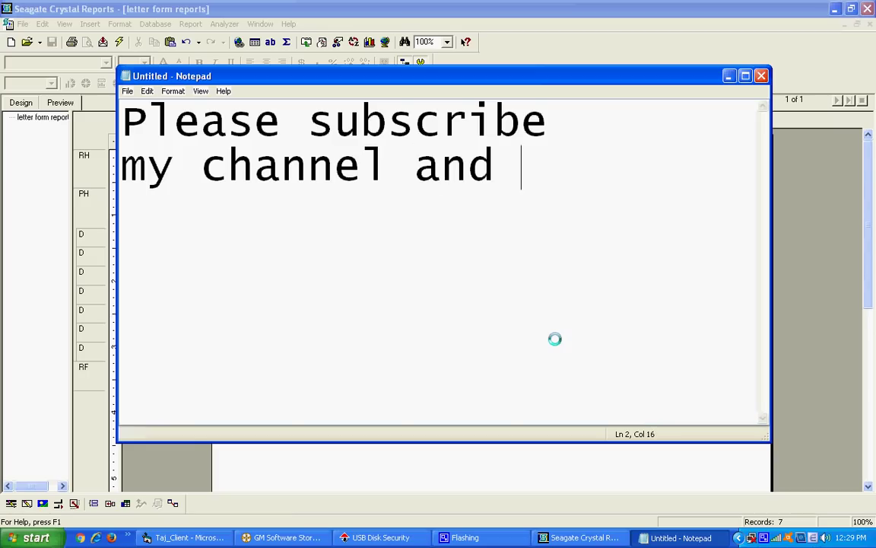
pyautogui.write('press')
pyautogui.press('Return')
pyautogui.write('the')
pyautogui.press('Return')
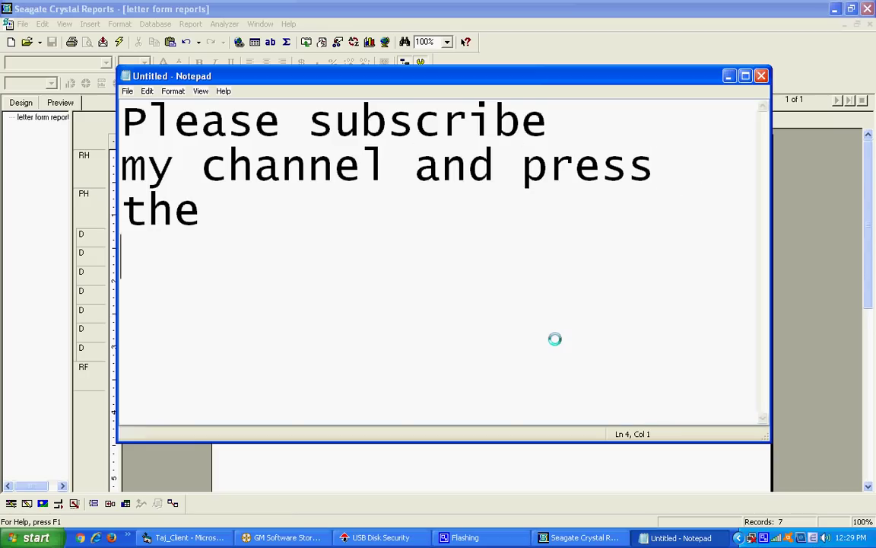